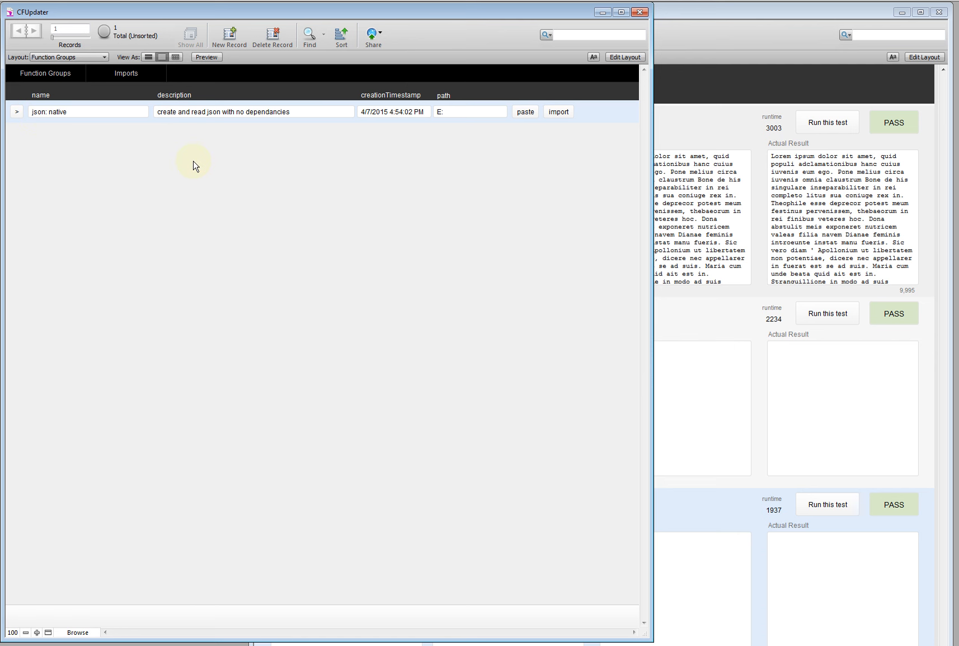
# - Review the functions stored in the "json: native" group and return to the function groups list
pyautogui.click(17, 111)
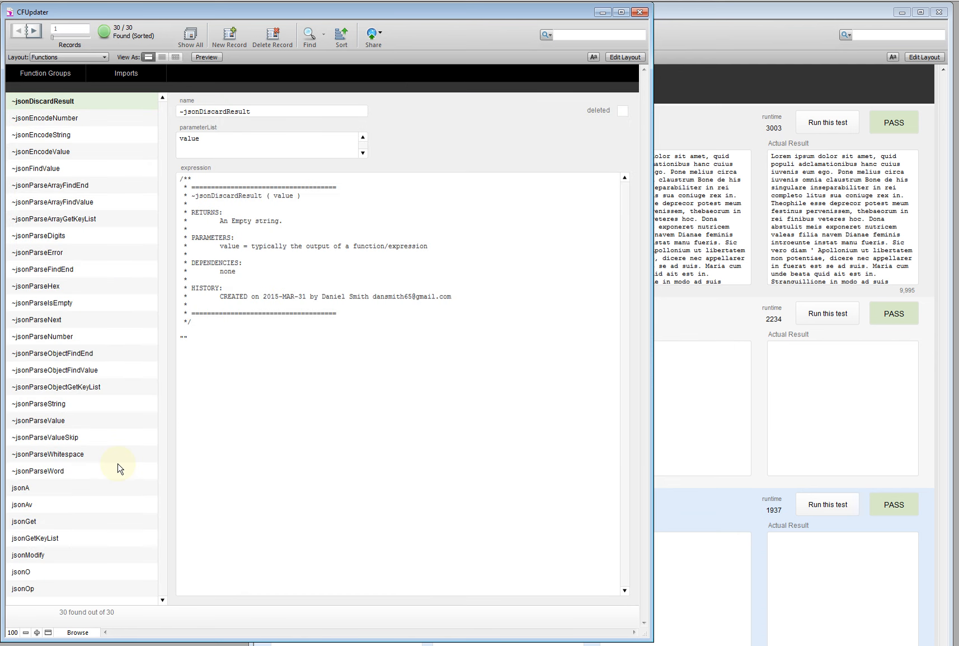
pyautogui.click(55, 73)
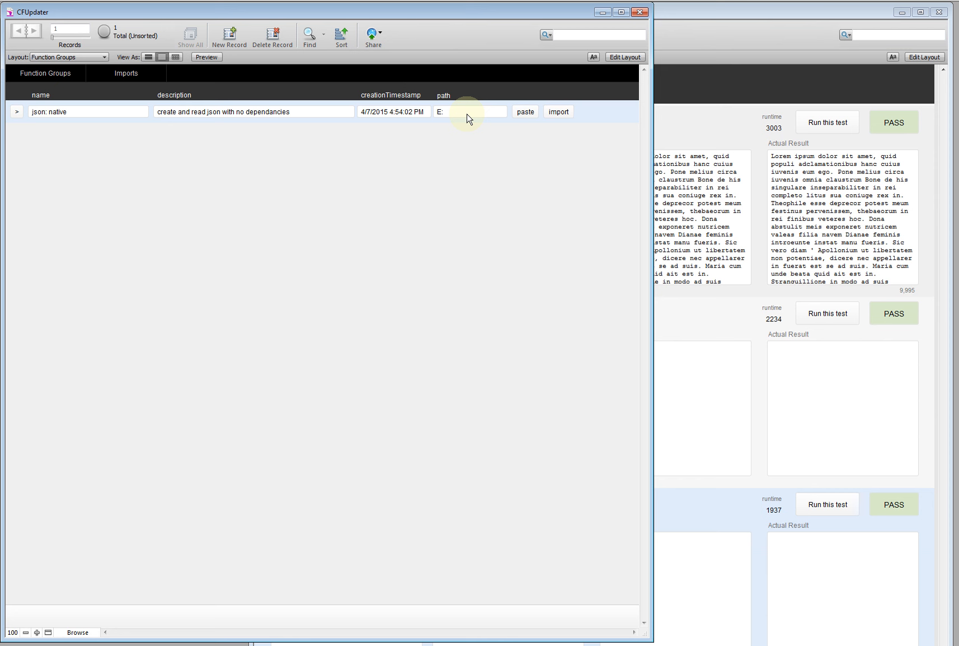
pyautogui.click(444, 119)
pyautogui.click(477, 168)
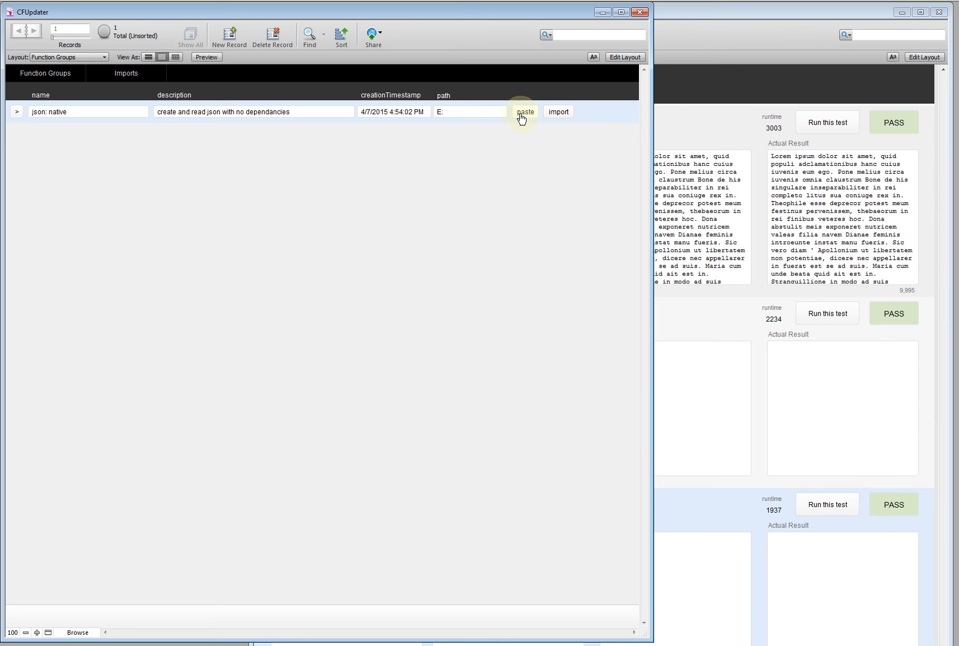
pyautogui.click(16, 112)
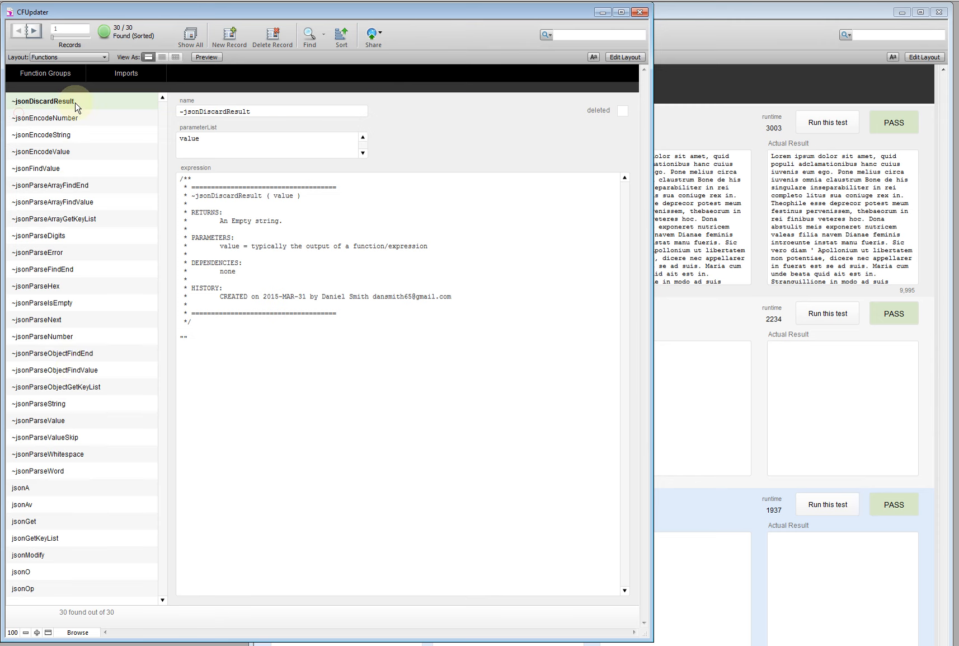
pyautogui.click(49, 75)
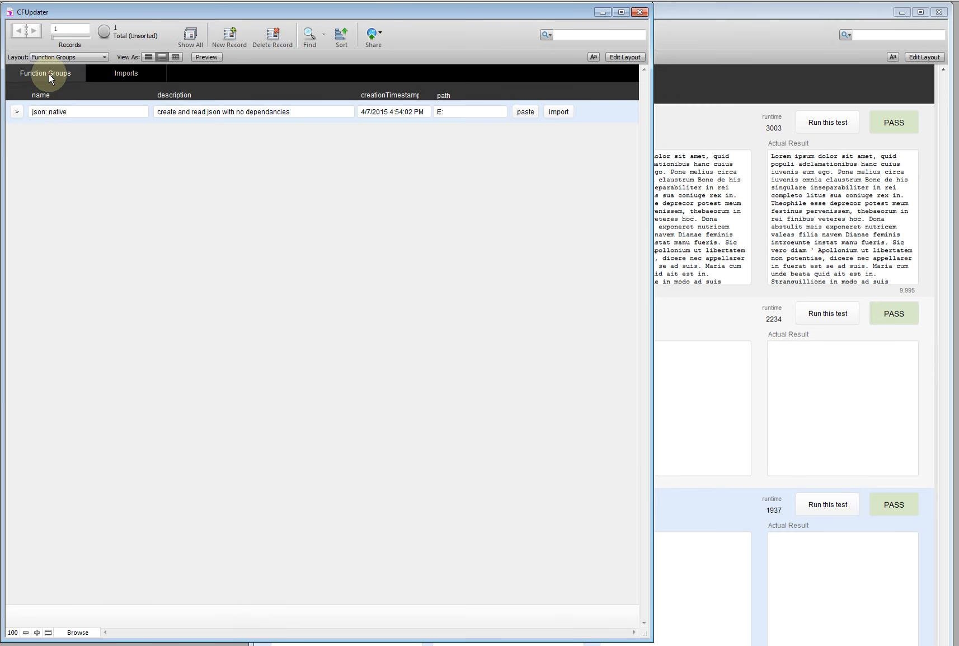
# - Create a new import record with blank file name and description
pyautogui.click(126, 73)
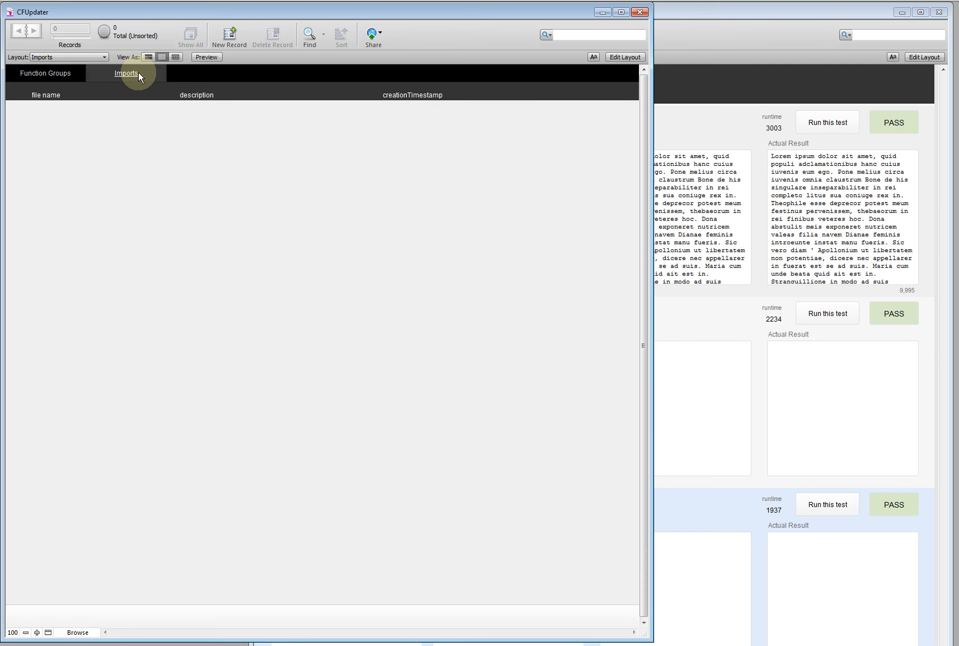
pyautogui.click(229, 35)
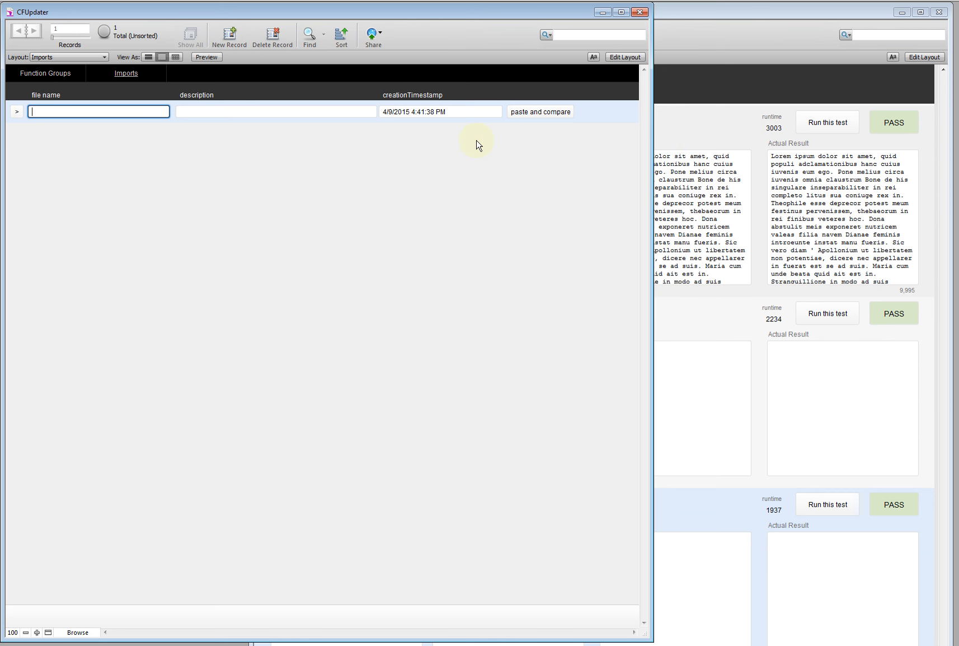
pyautogui.click(572, 165)
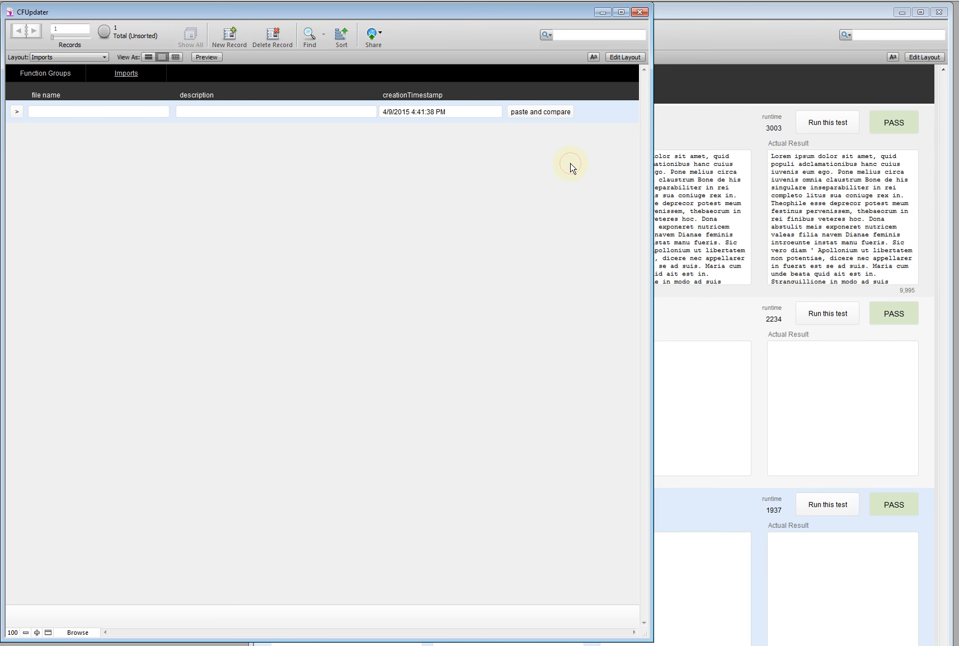
# - Copy all custom functions from the FileMaker-JSON-Functions file and close the custom function manager without changes
pyautogui.click(740, 84)
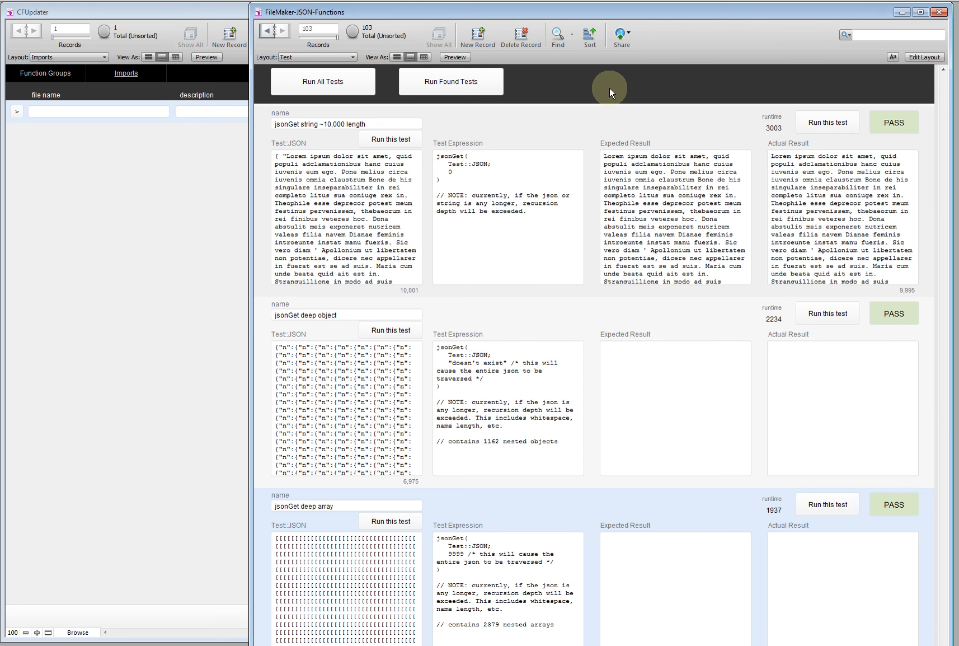
pyautogui.hotkey('alt', 'f')
pyautogui.press('m')
pyautogui.press('f')
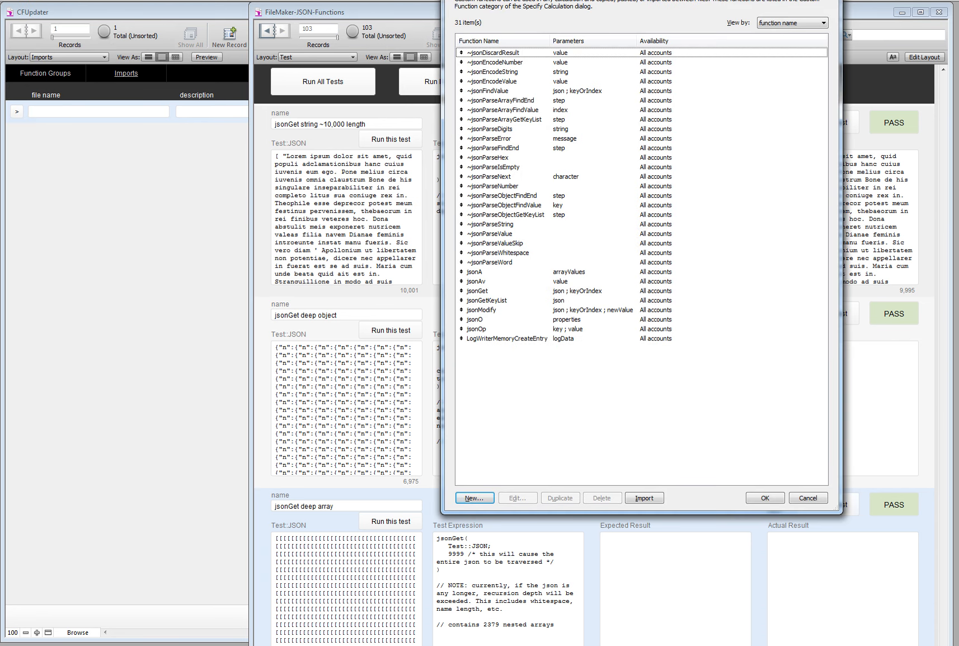
pyautogui.hotkey('ctrl', 'a')
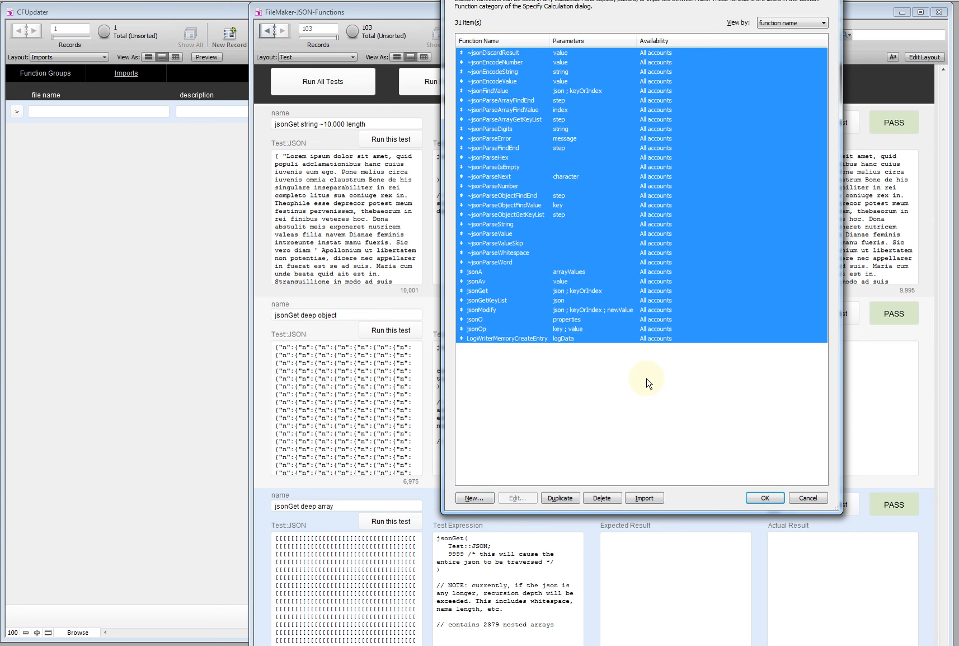
pyautogui.hotkey('ctrl', 'c')
pyautogui.click(647, 379)
pyautogui.press('Escape')
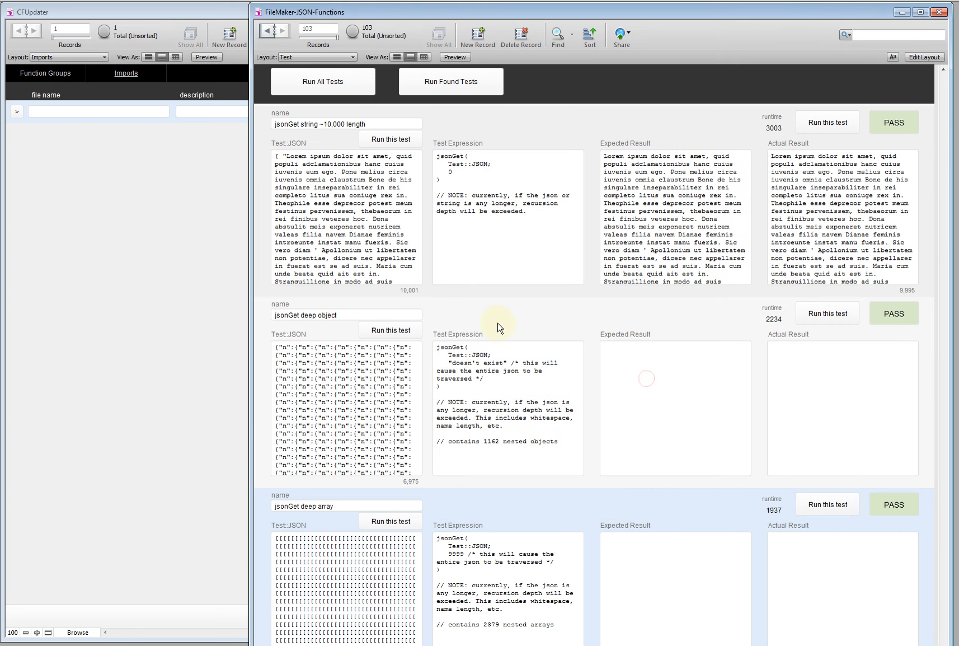
# - Paste the copied functions into the new CFUpdater import record and compare them with the stored versions
pyautogui.click(163, 189)
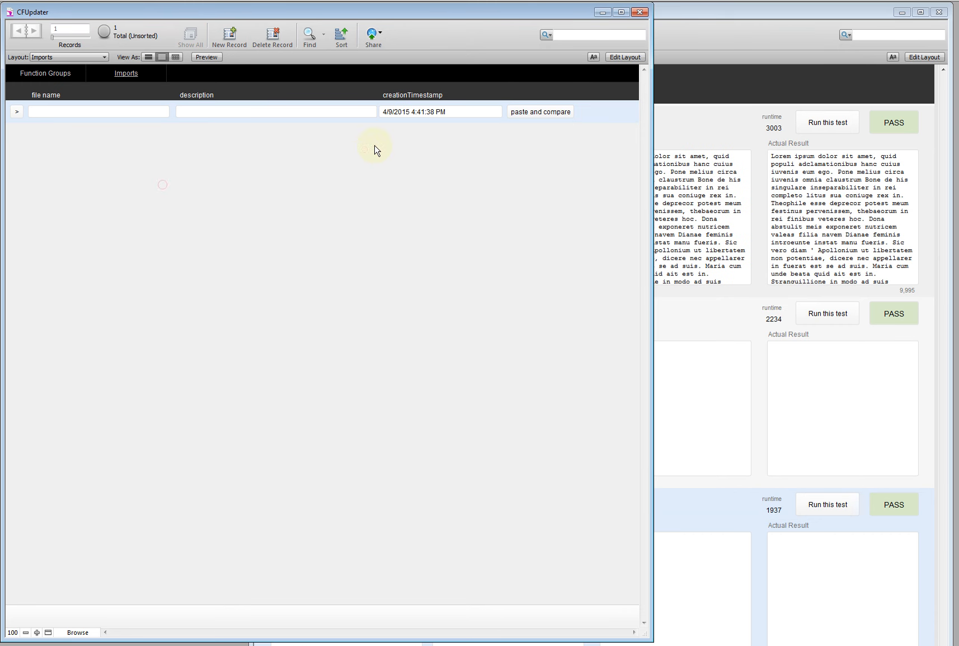
pyautogui.click(555, 112)
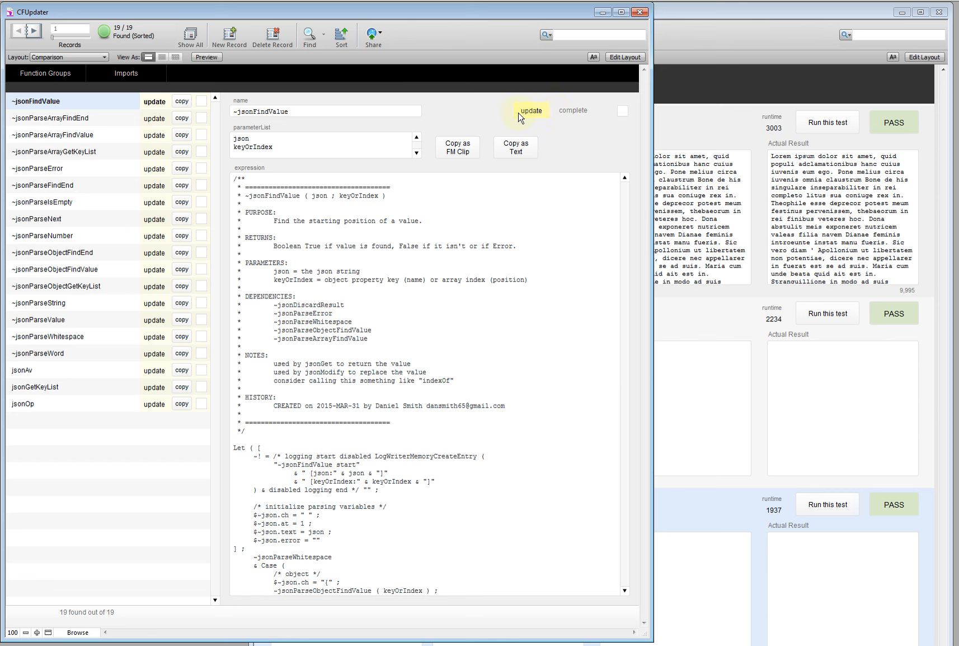
pyautogui.click(456, 105)
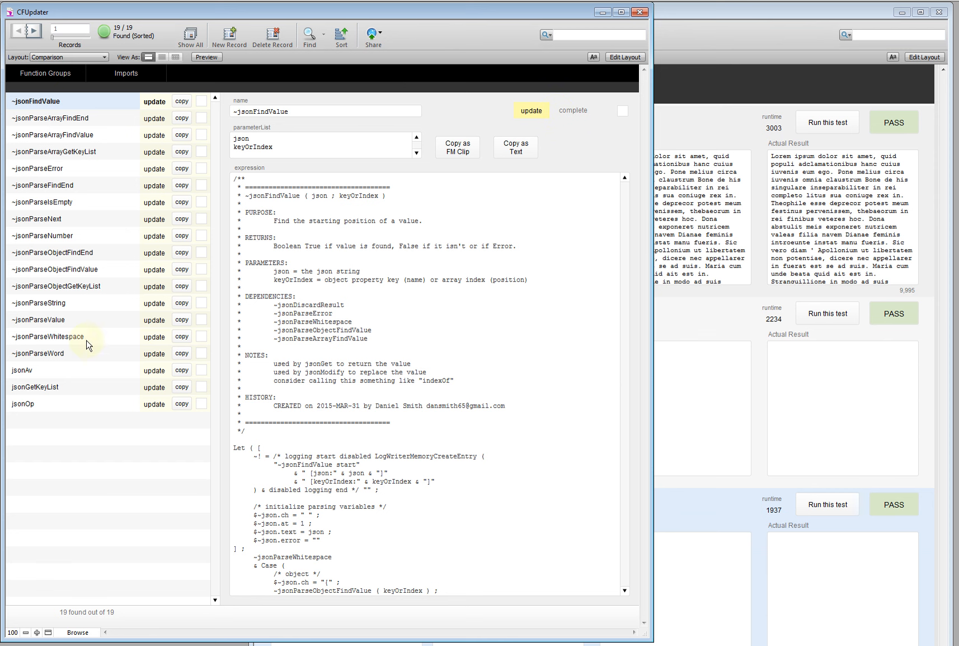
# - Copy the updated ~jsonFindValue function from the comparison list
pyautogui.click(156, 103)
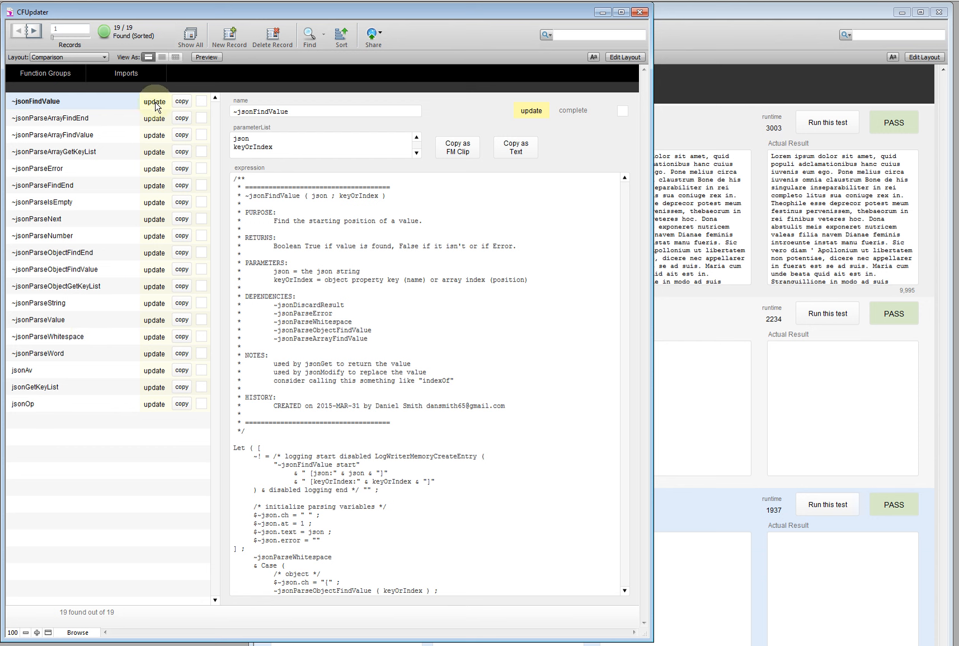
pyautogui.click(182, 103)
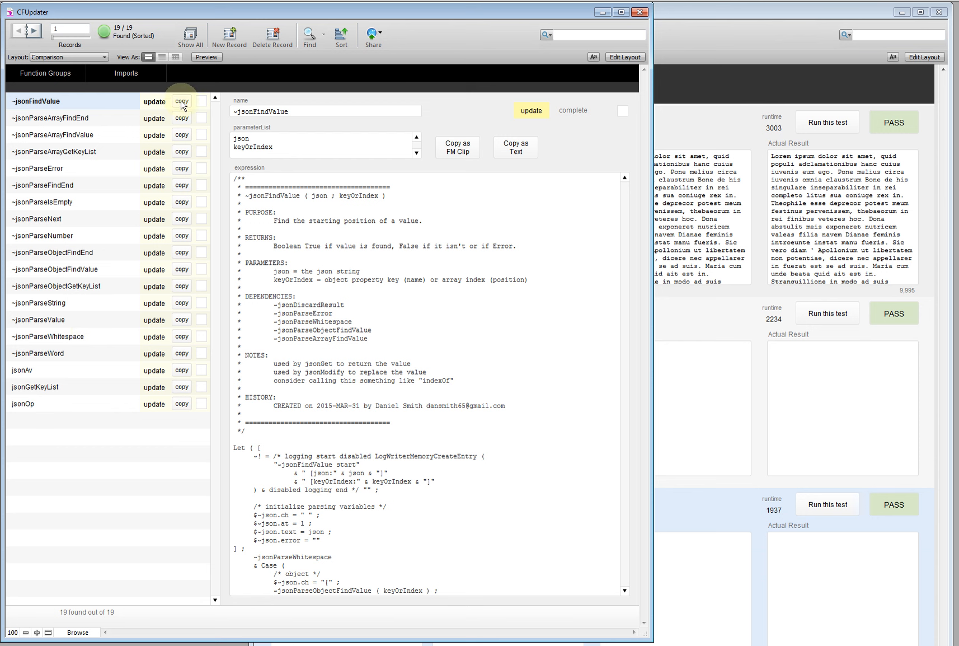
pyautogui.click(177, 103)
pyautogui.click(184, 616)
pyautogui.click(182, 104)
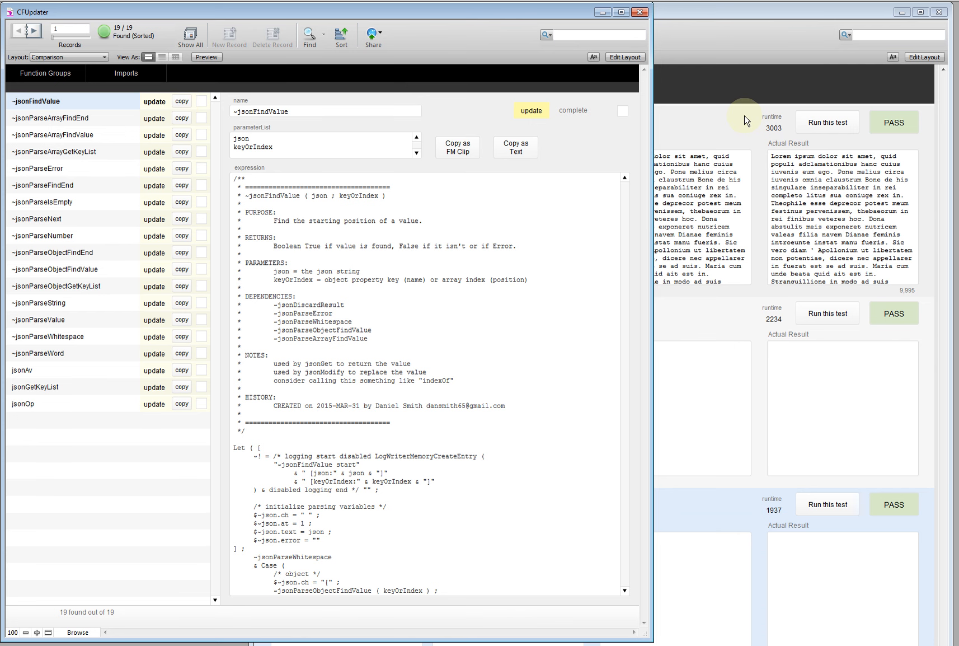
# - Replace the ~jsonFindValue expression in FileMaker-JSON-Functions with the copied code, save it, and mark the function complete in CFUpdater
pyautogui.click(737, 82)
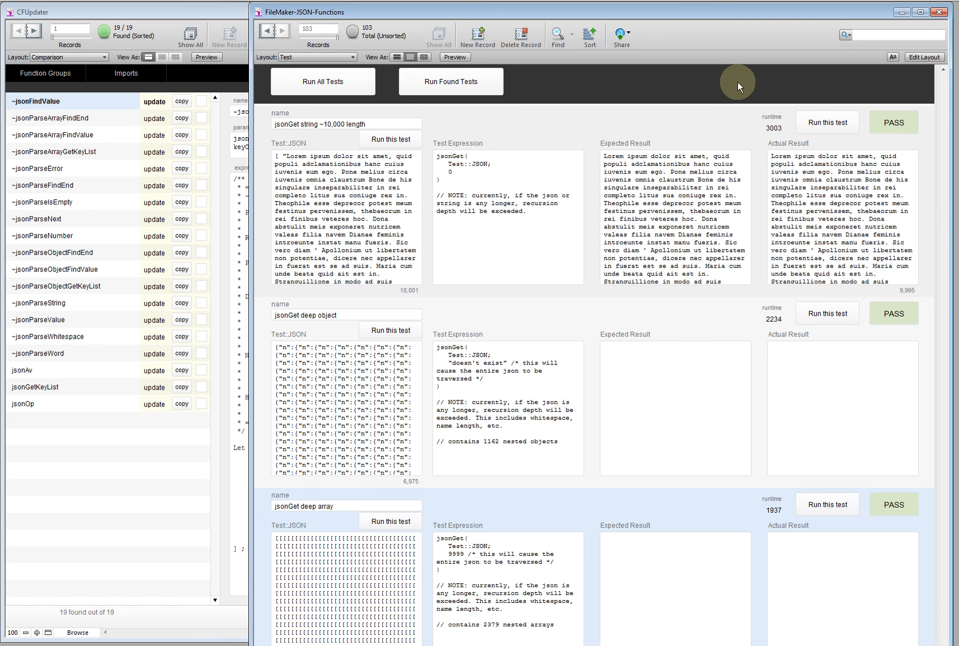
pyautogui.hotkey('alt', 'f')
pyautogui.press('m')
pyautogui.press('f')
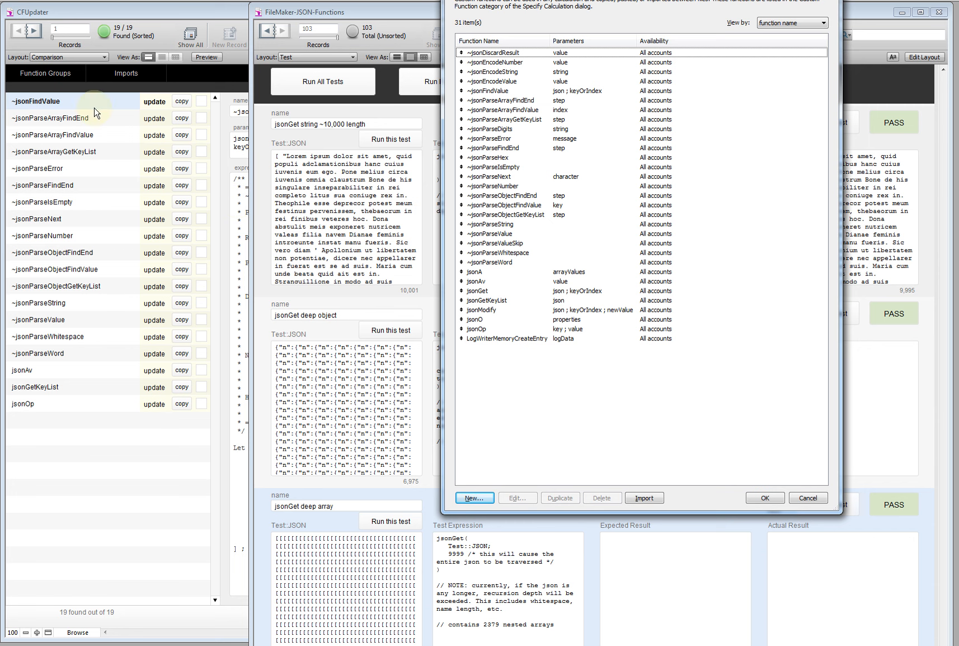
pyautogui.doubleClick(532, 92)
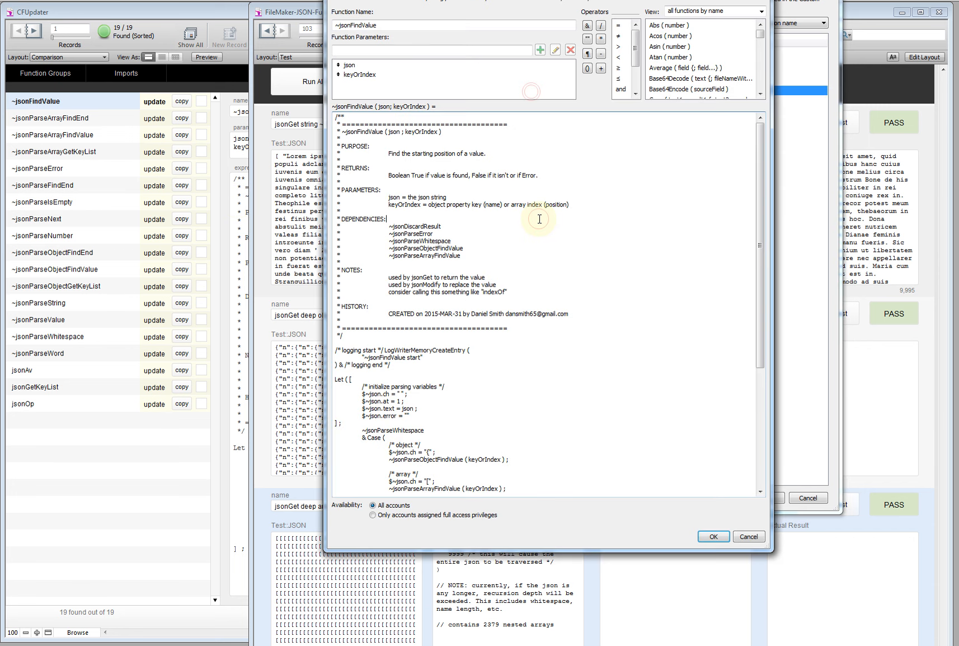
pyautogui.hotkey('ctrl', 'a')
pyautogui.press('Right')
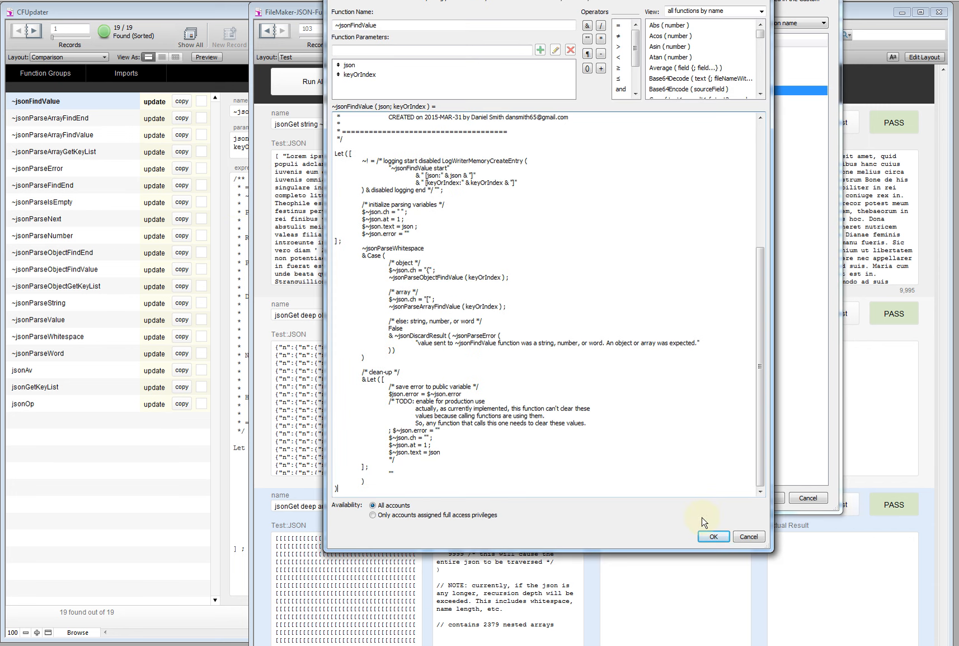
pyautogui.click(714, 536)
pyautogui.click(765, 498)
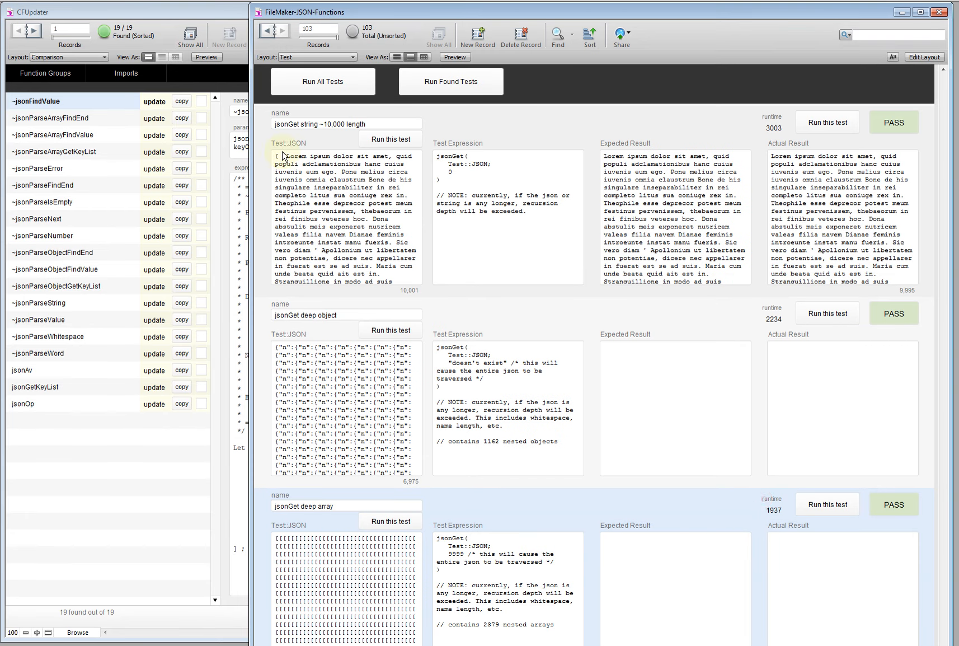
pyautogui.click(202, 101)
# - Copy ~jsonParseArrayFindEnd, overwrite its expression in FileMaker-JSON-Functions with the copied code, and mark it complete in the comparison list
pyautogui.click(184, 119)
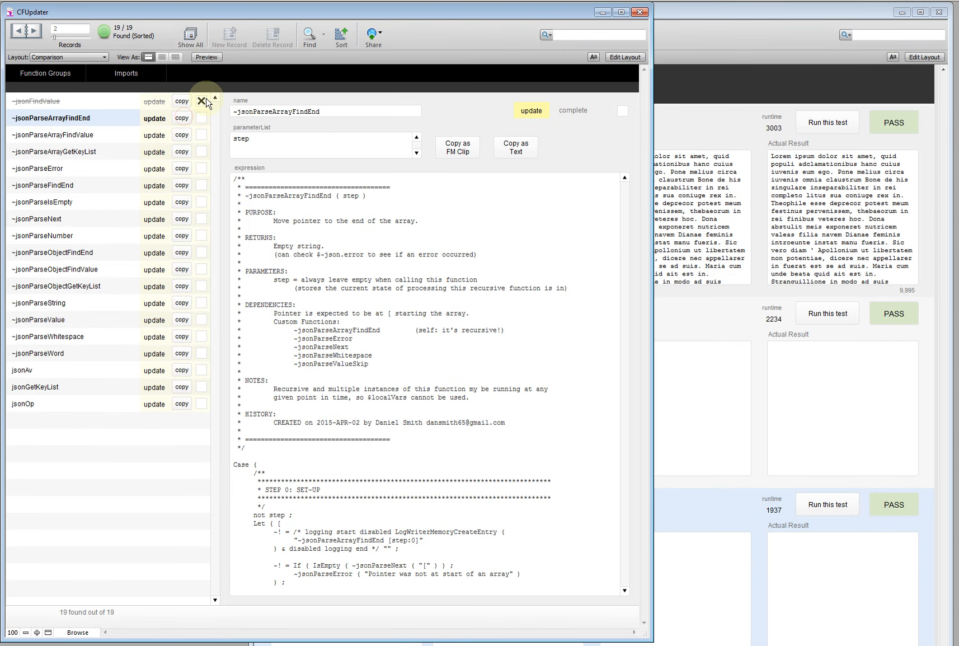
pyautogui.click(685, 82)
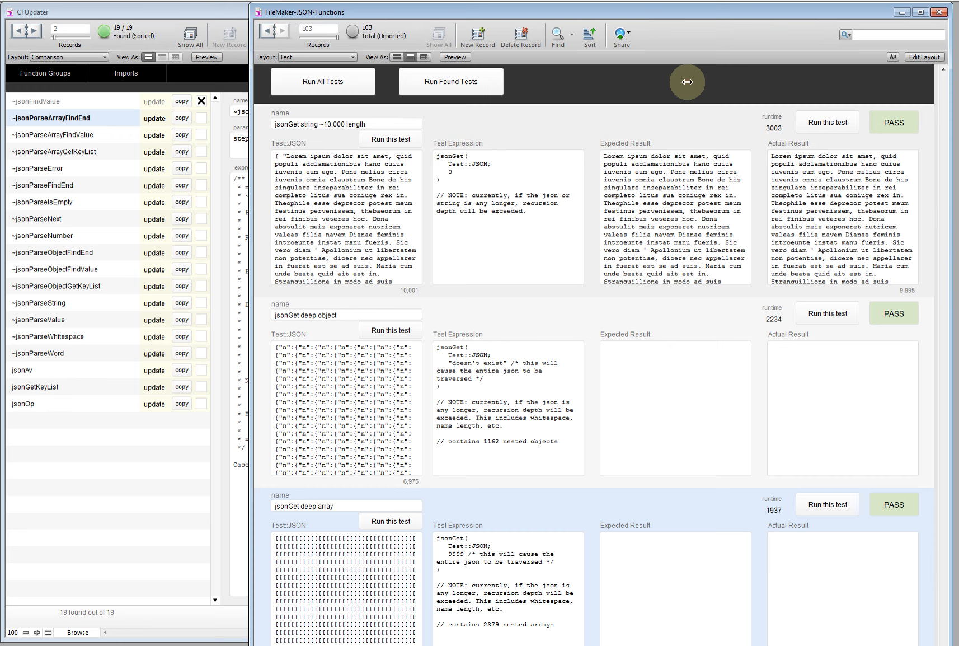
pyautogui.hotkey('alt', 'f')
pyautogui.press('m')
pyautogui.press('f')
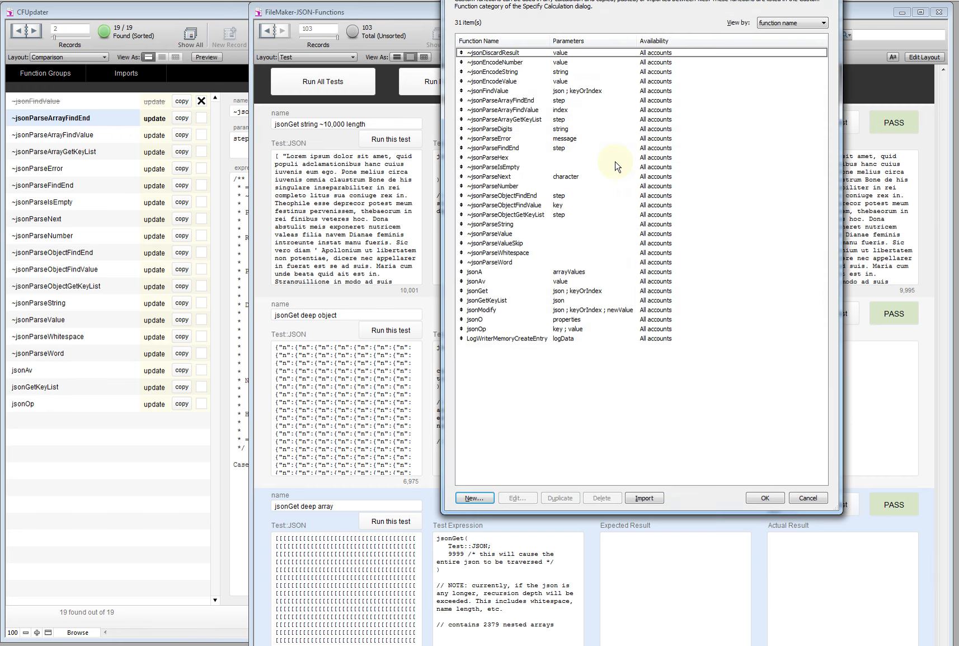
pyautogui.doubleClick(554, 100)
pyautogui.hotkey('ctrl', 'a')
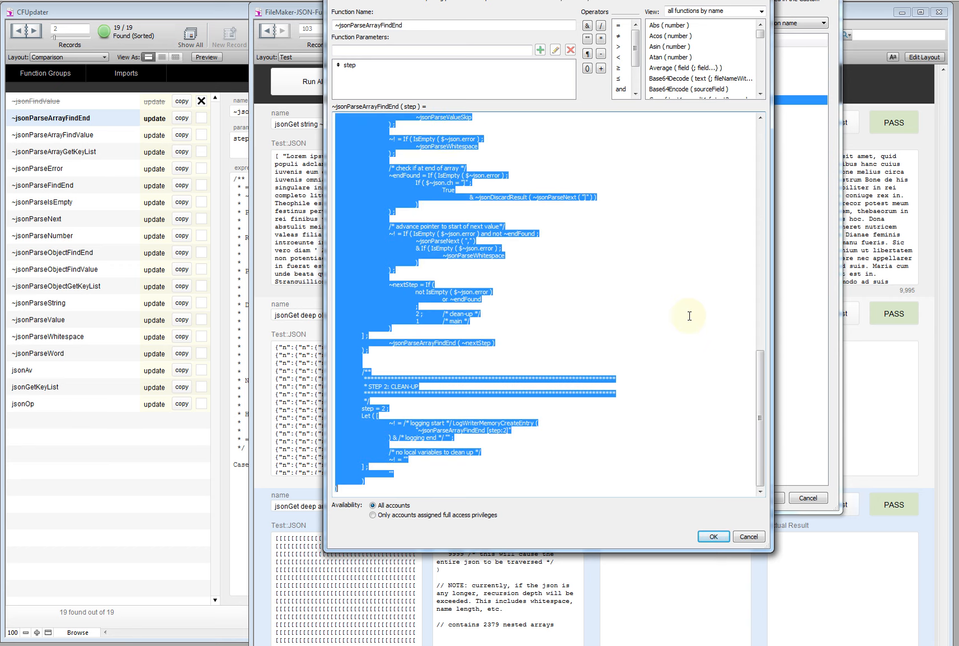
pyautogui.hotkey('ctrl', 'v')
pyautogui.click(719, 537)
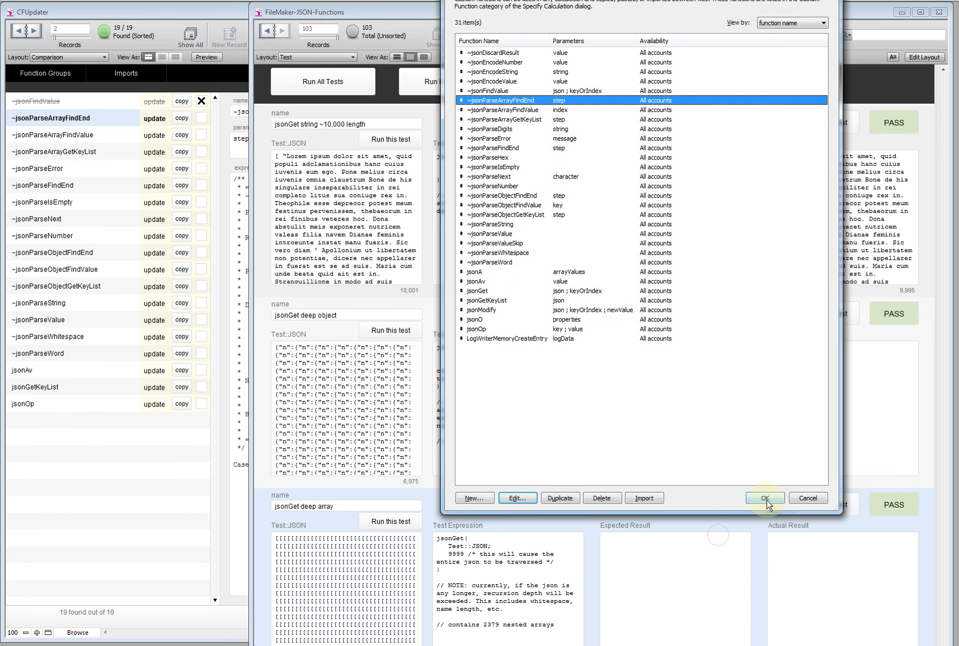
pyautogui.click(767, 498)
pyautogui.click(200, 117)
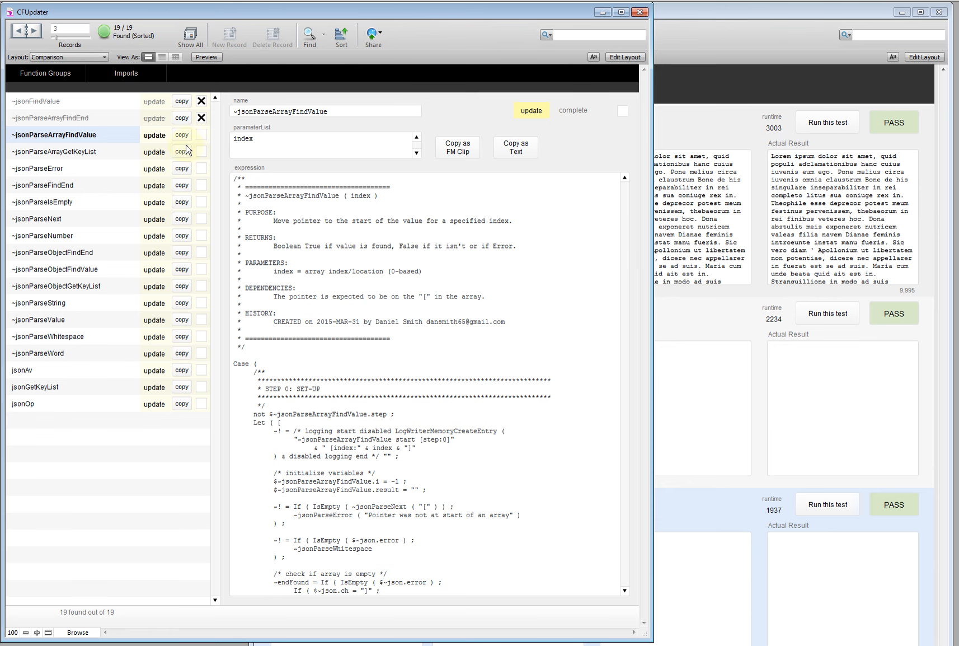
# - Replace the ~jsonParseArrayFindValue expression in FileMaker-JSON-Functions with the copied version, save it, and mark the function complete in CFUpdater
pyautogui.click(764, 88)
pyautogui.hotkey('alt', 'f')
pyautogui.press('m')
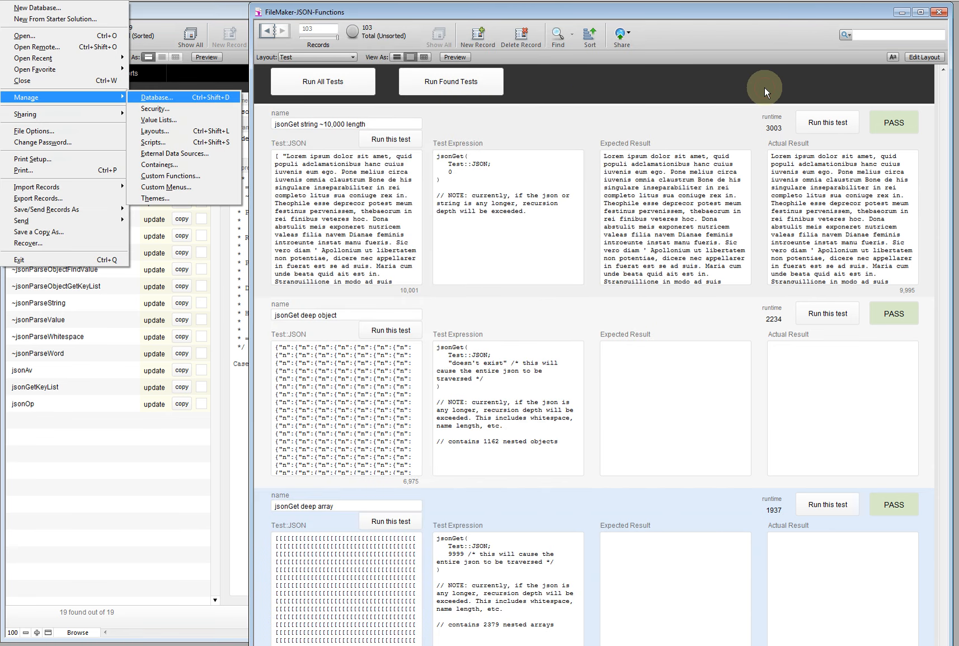
pyautogui.press('f')
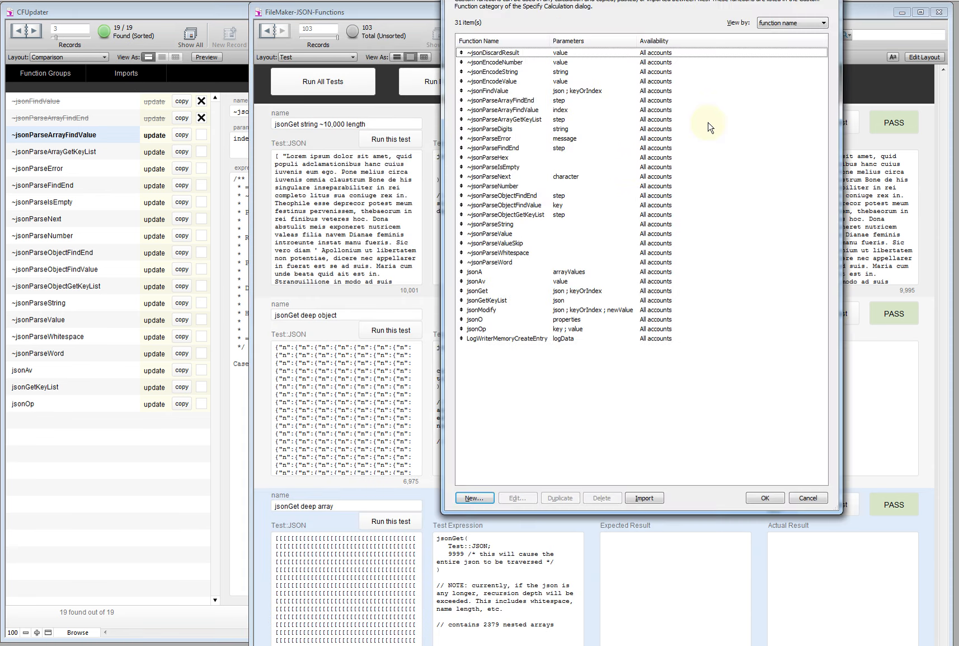
pyautogui.doubleClick(534, 110)
pyautogui.press('Escape')
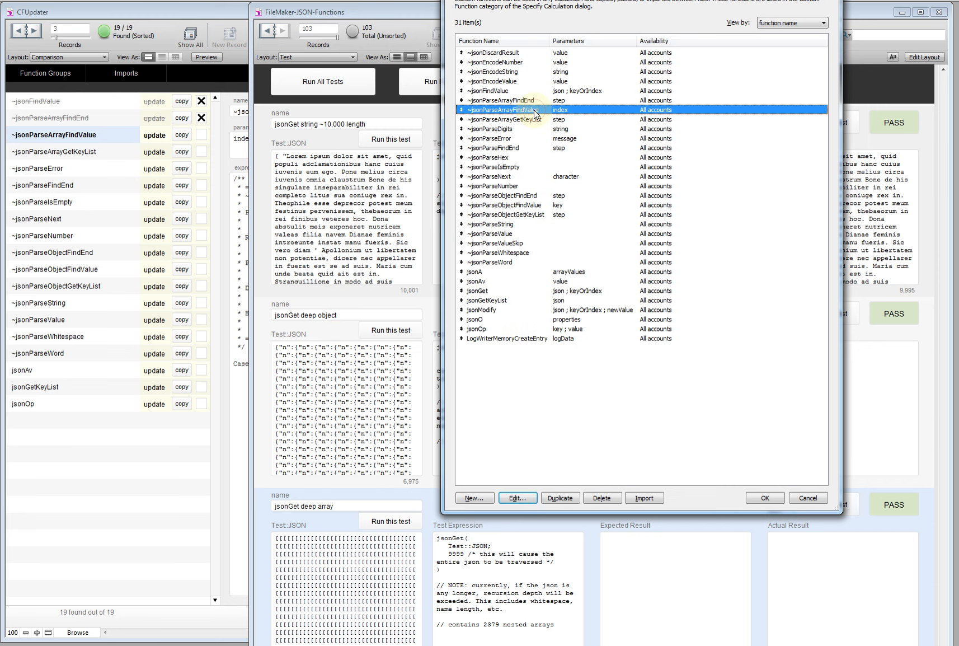
pyautogui.doubleClick(534, 109)
pyautogui.click(609, 347)
pyautogui.hotkey('ctrl', 'a')
pyautogui.hotkey('ctrl', 'v')
pyautogui.click(713, 536)
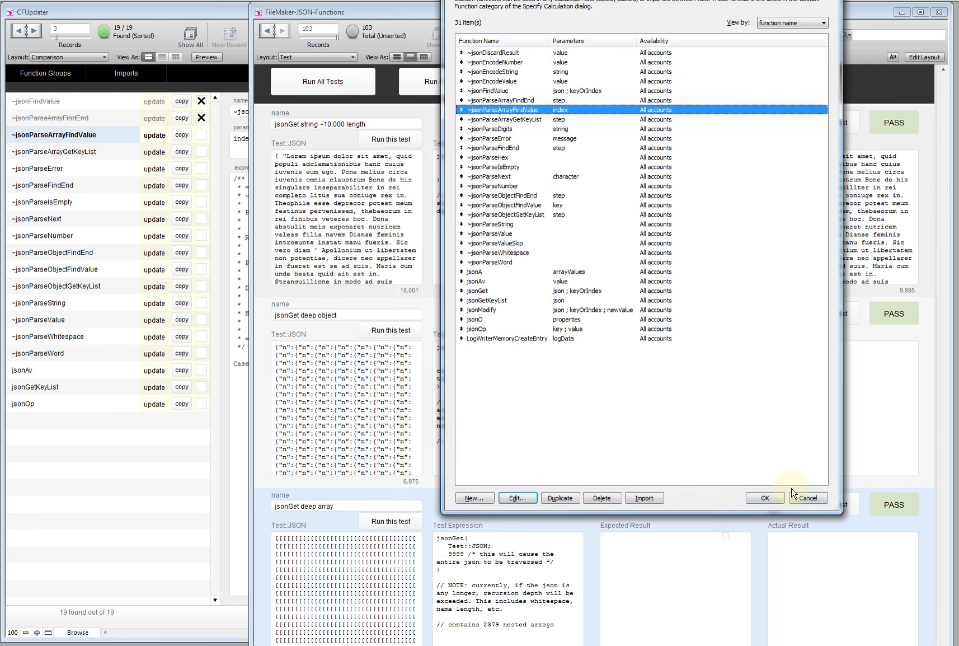
pyautogui.click(766, 497)
pyautogui.click(200, 133)
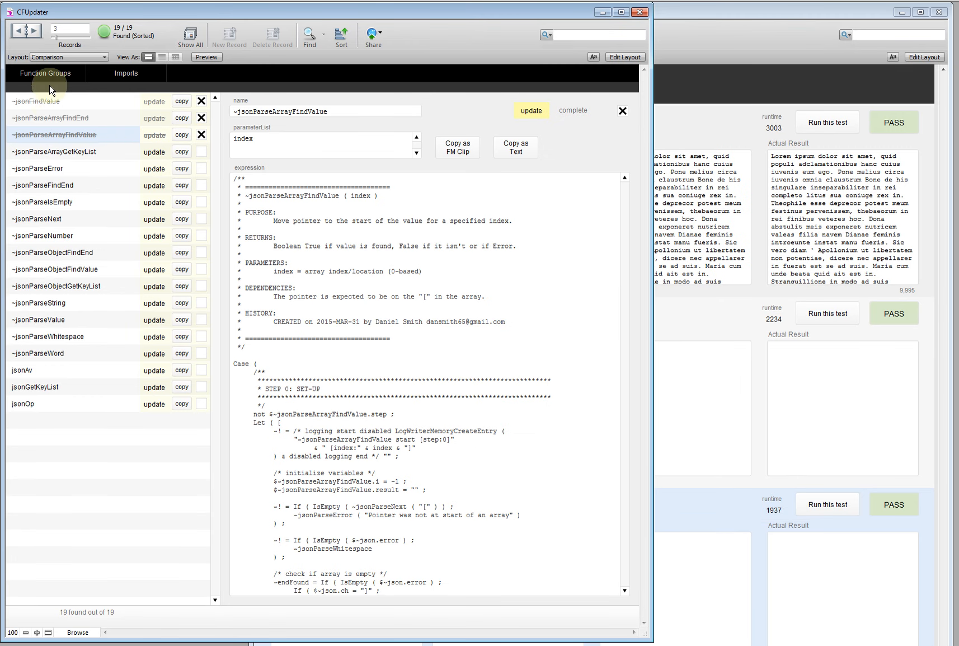
# - Switch to FileMaker-JSON-Functions and copy all of its custom functions from the custom function manager
pyautogui.click(768, 80)
pyautogui.hotkey('alt', 'f')
pyautogui.press('m')
pyautogui.press('f')
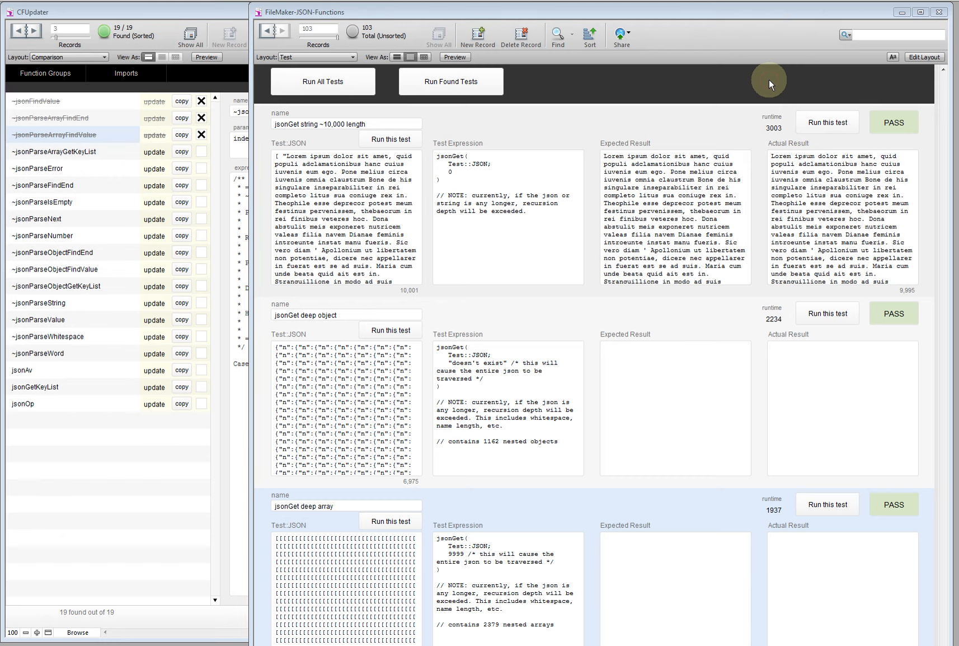
pyautogui.click(594, 234)
pyautogui.hotkey('ctrl', 'a')
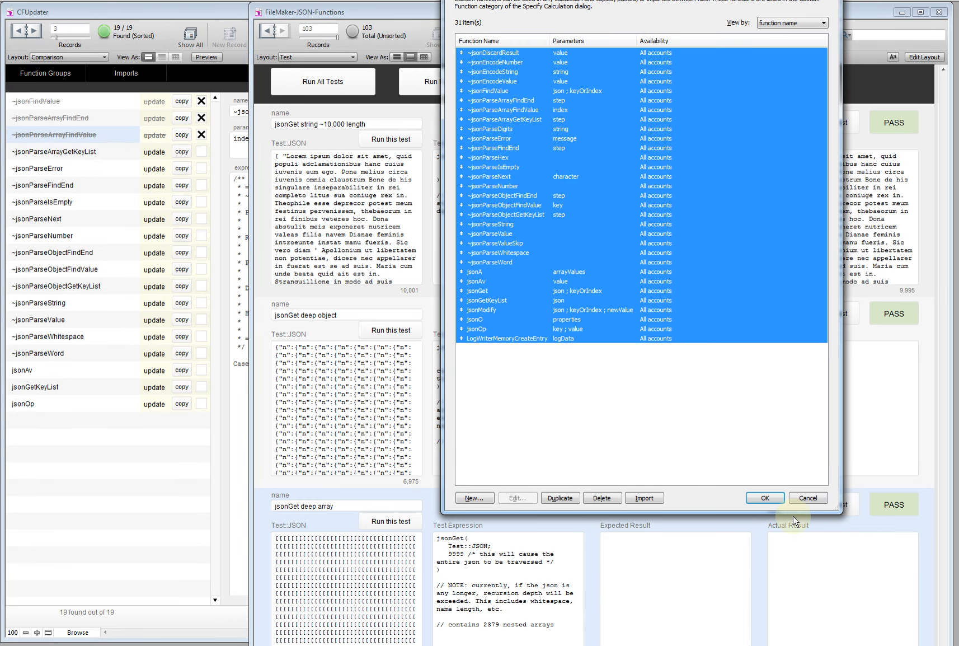
pyautogui.click(766, 497)
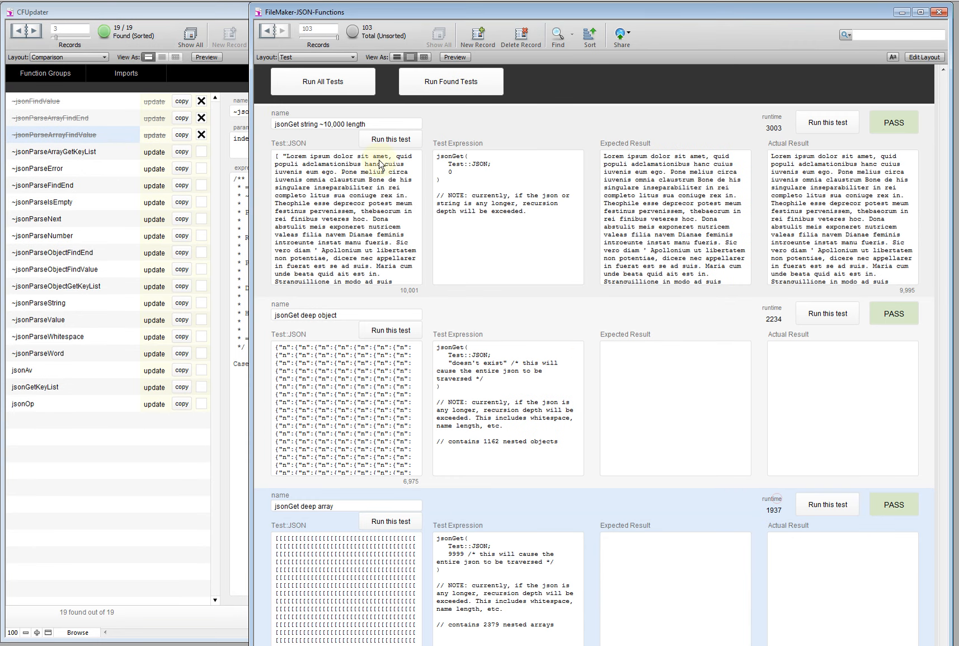
# - Create a new import record in CFUpdater, then paste the copied functions into it and run the comparison
pyautogui.click(131, 71)
pyautogui.click(227, 38)
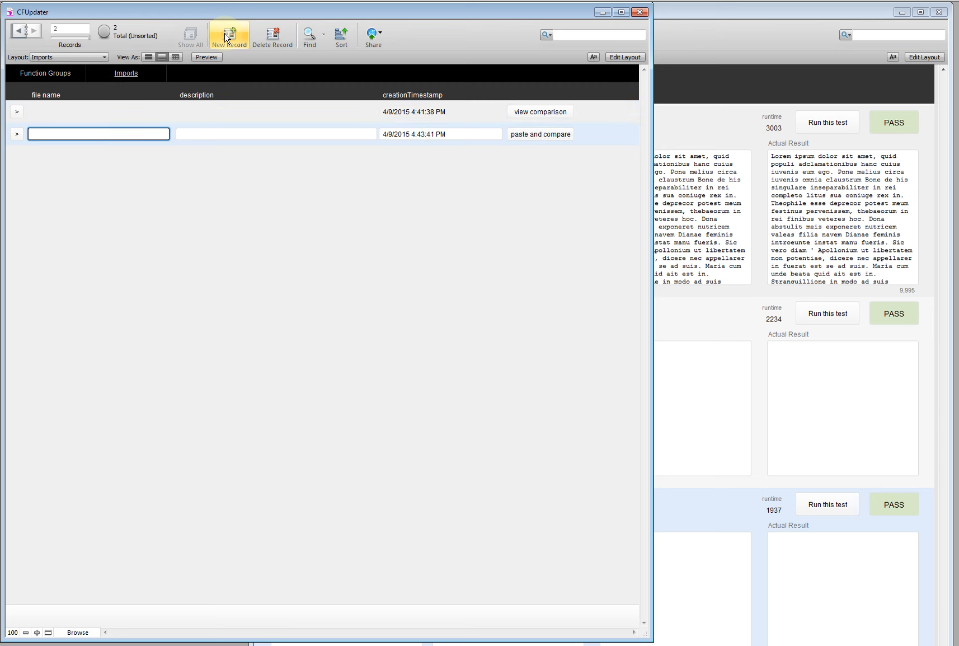
pyautogui.click(548, 137)
pyautogui.click(548, 138)
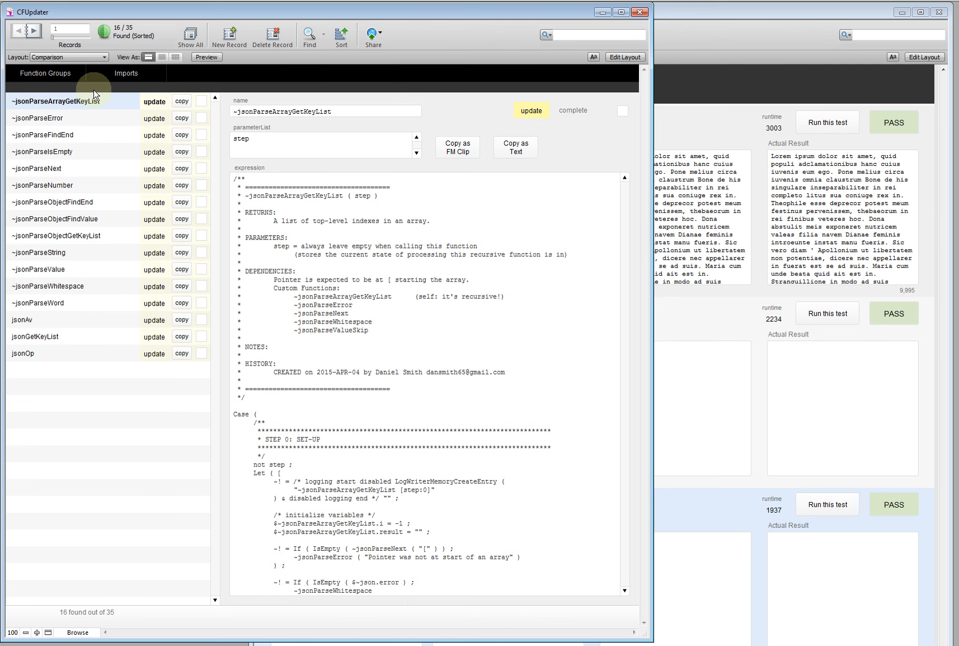
# - Open the json: native function group and mark its ~jsonEncodeNumber function as deleted
pyautogui.click(61, 74)
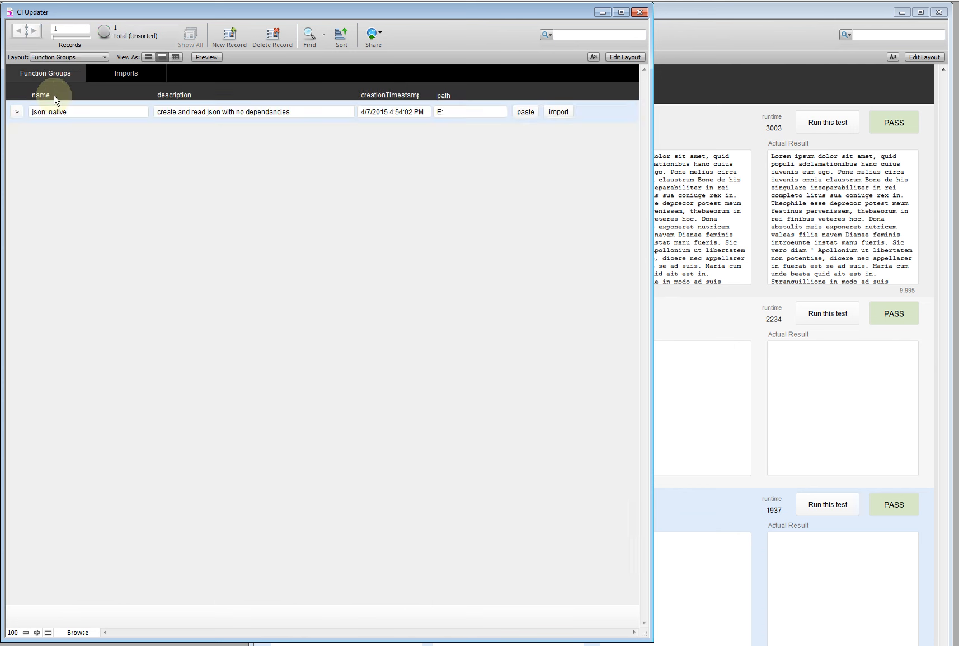
pyautogui.click(16, 112)
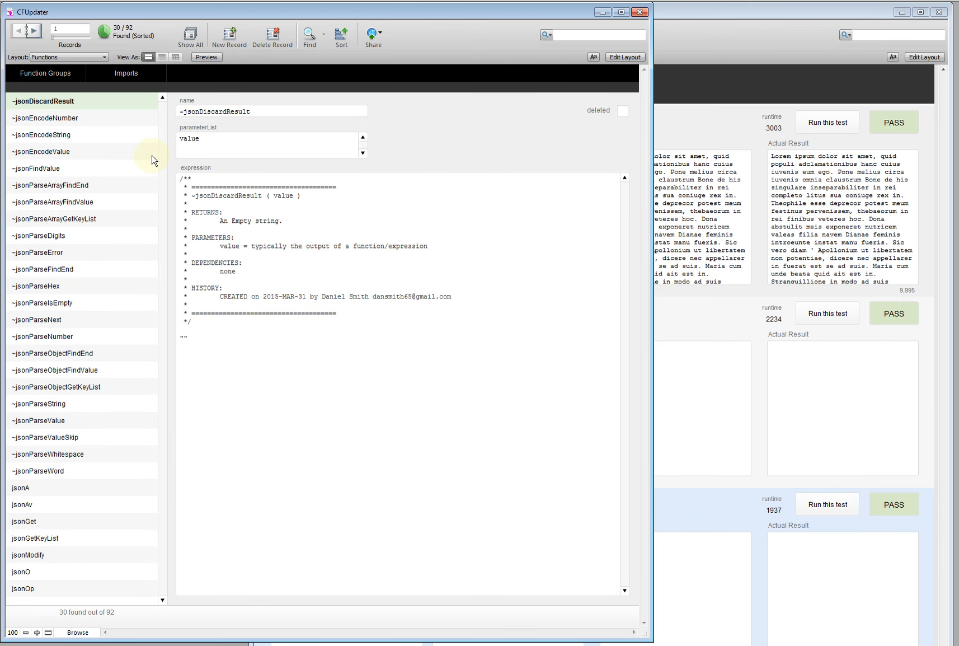
pyautogui.click(78, 121)
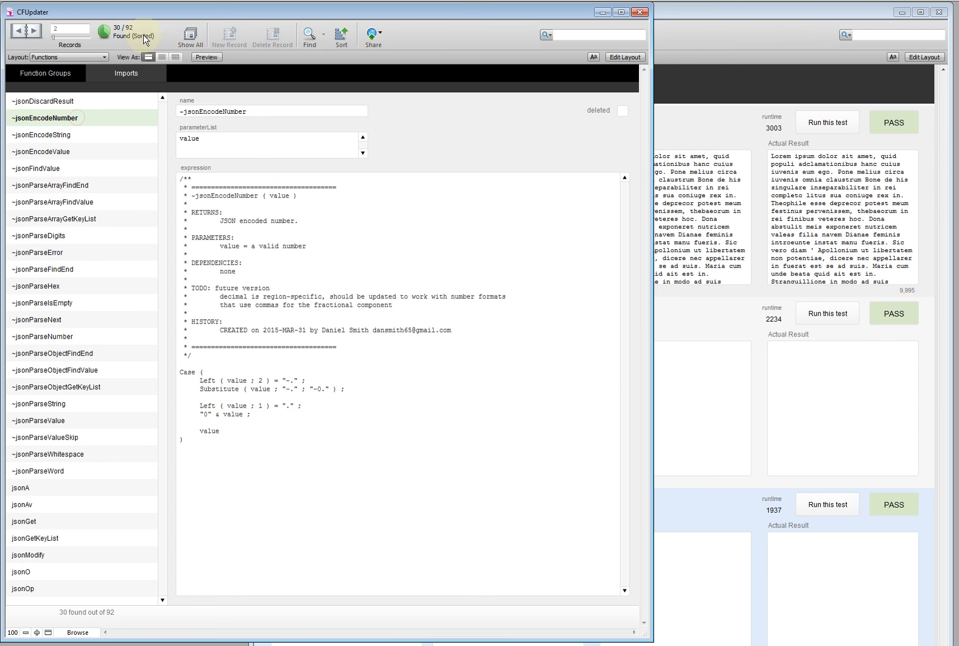
pyautogui.click(622, 111)
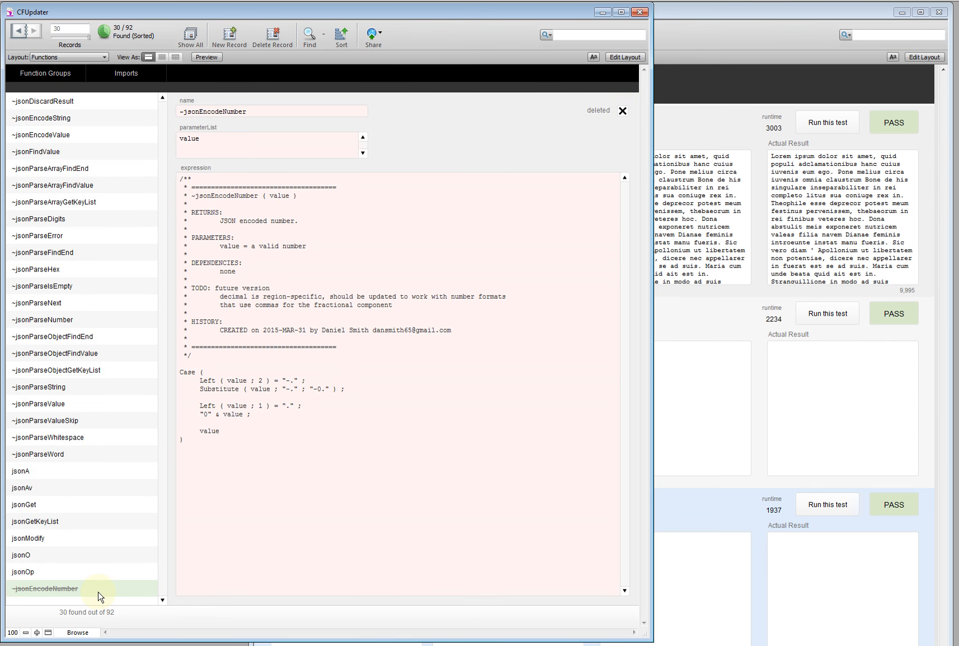